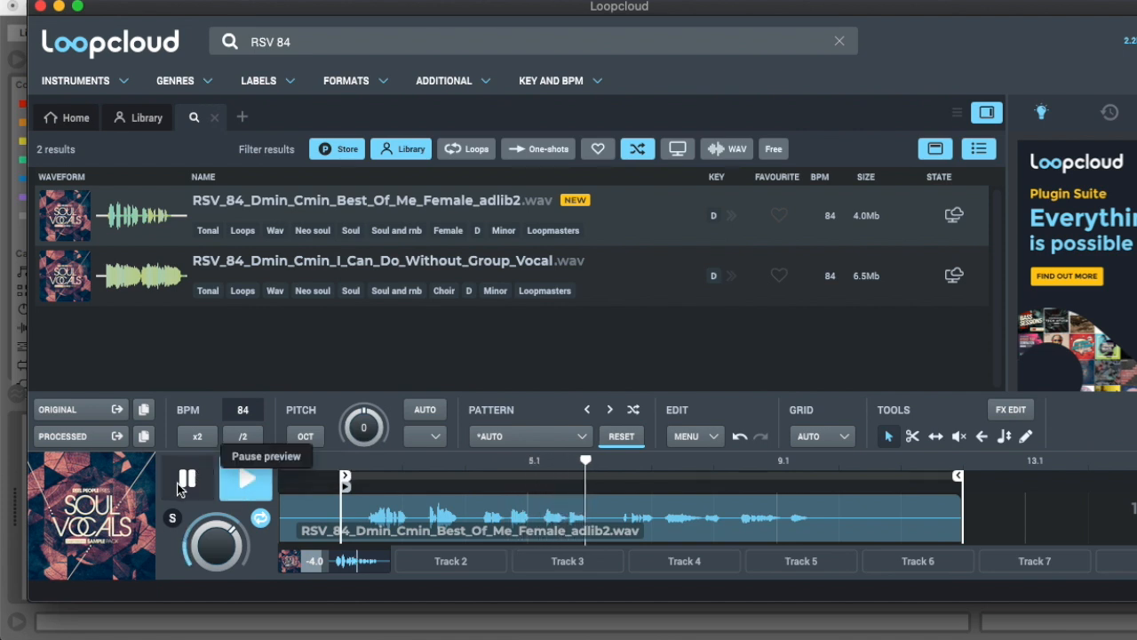
# Pause the RSV_84 Best_Of_Me_Female_adlib2 preview and raise the playback tempo to 108 BPM
pyautogui.click(186, 481)
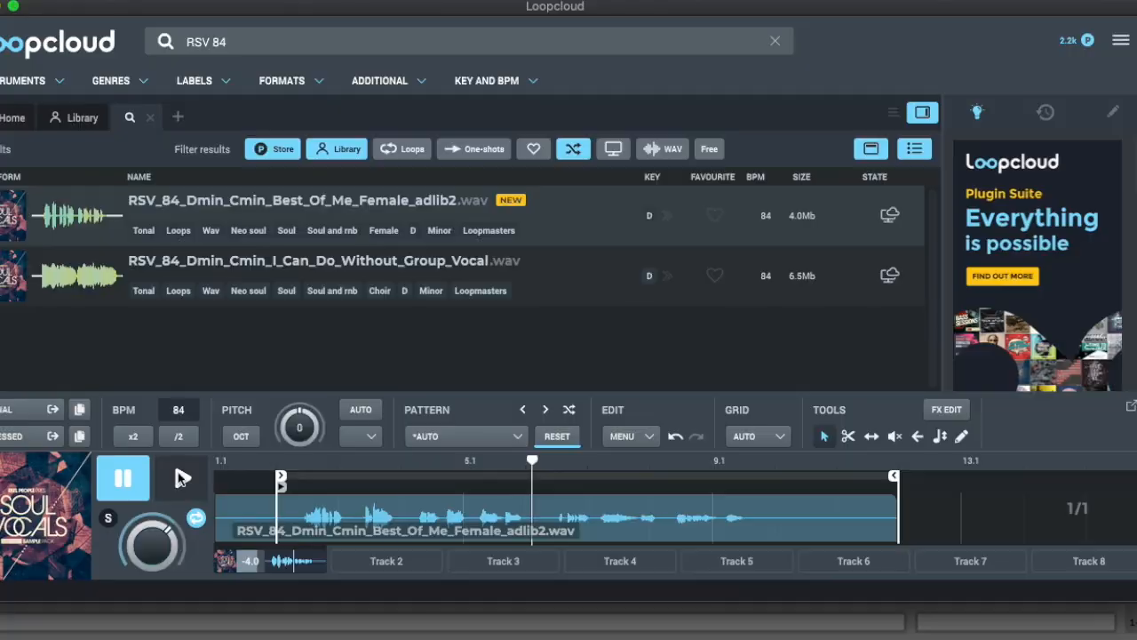
pyautogui.moveTo(182, 412); pyautogui.dragTo(254, 312)
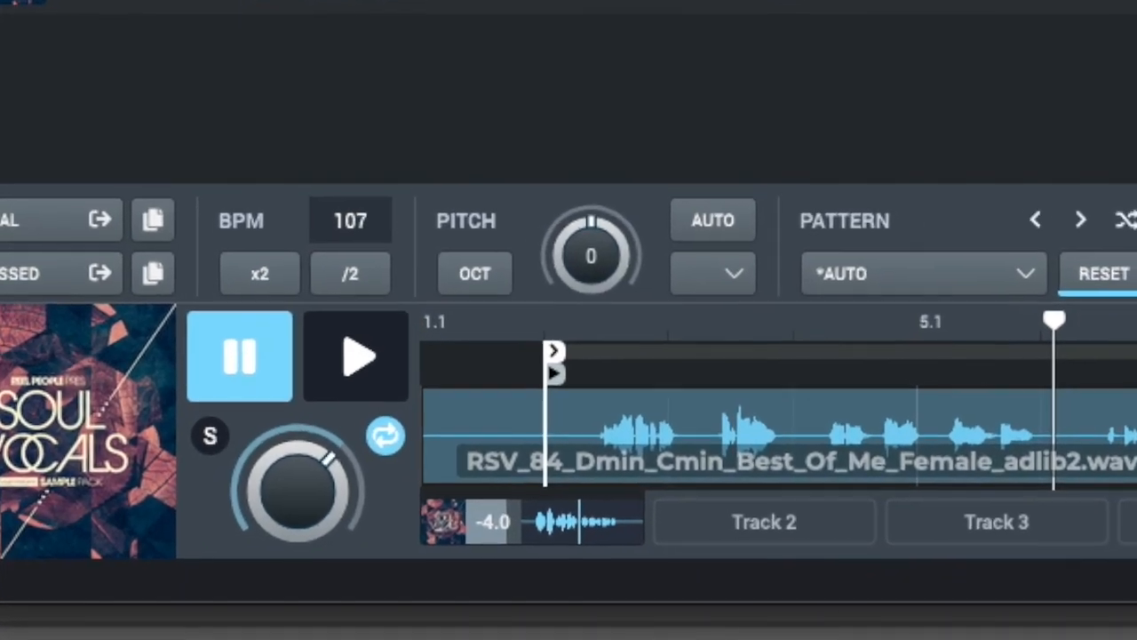
pyautogui.moveTo(348, 222); pyautogui.dragTo(349, 219)
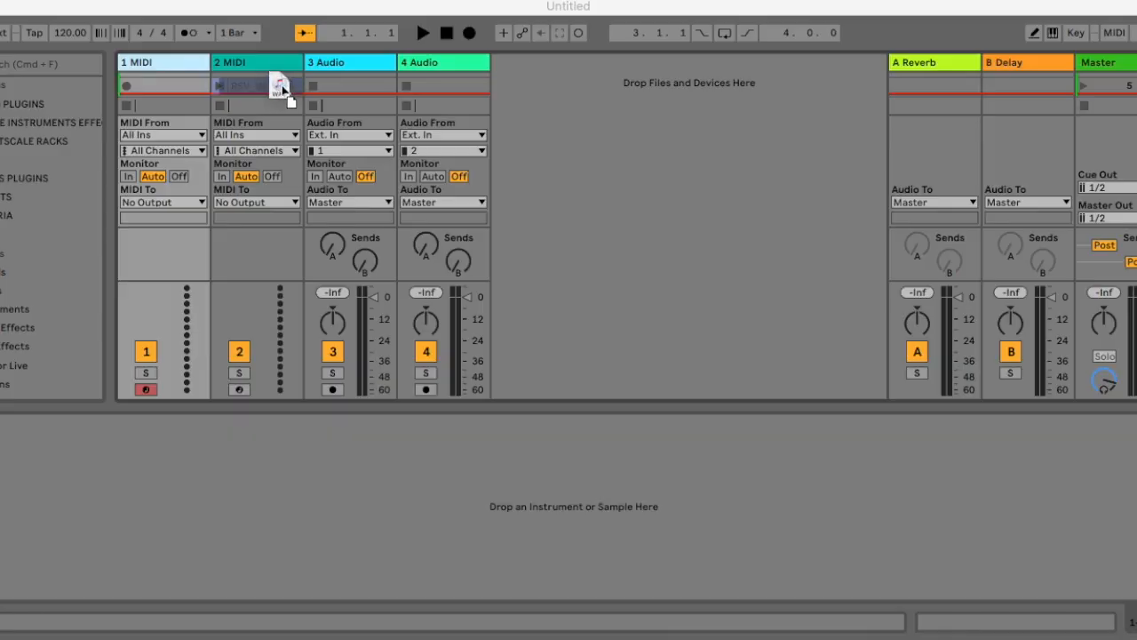
# Bring the group vocal sample into the first audio track in Ableton Live and set its warp mode to Complex
pyautogui.moveTo(256, 76); pyautogui.dragTo(355, 83)
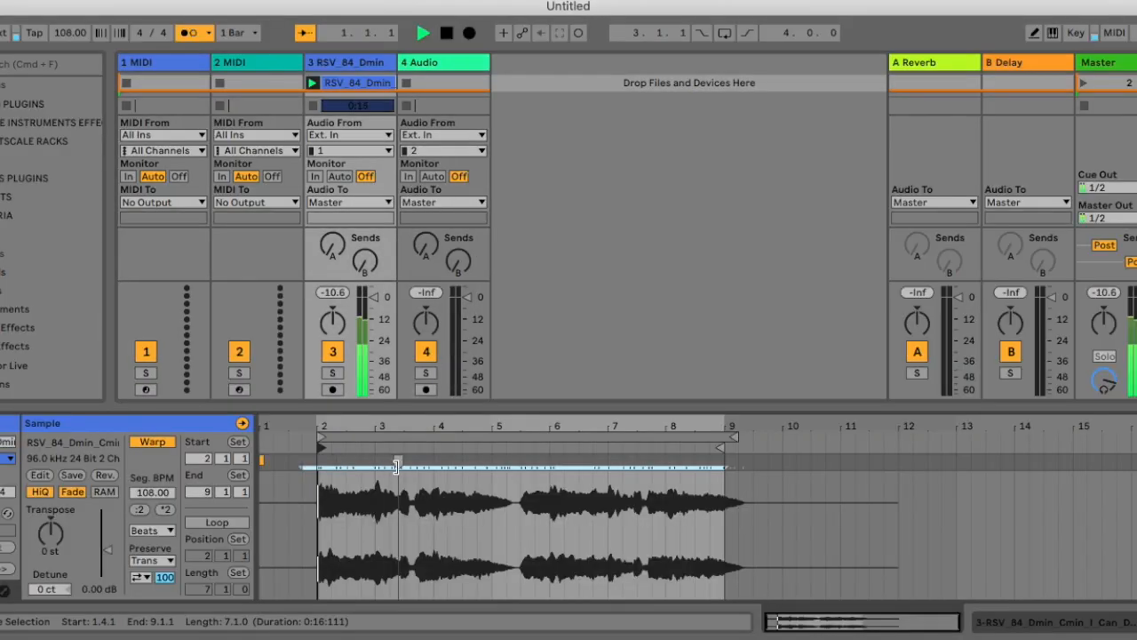
pyautogui.moveTo(611, 427); pyautogui.dragTo(861, 454)
pyautogui.click(152, 530)
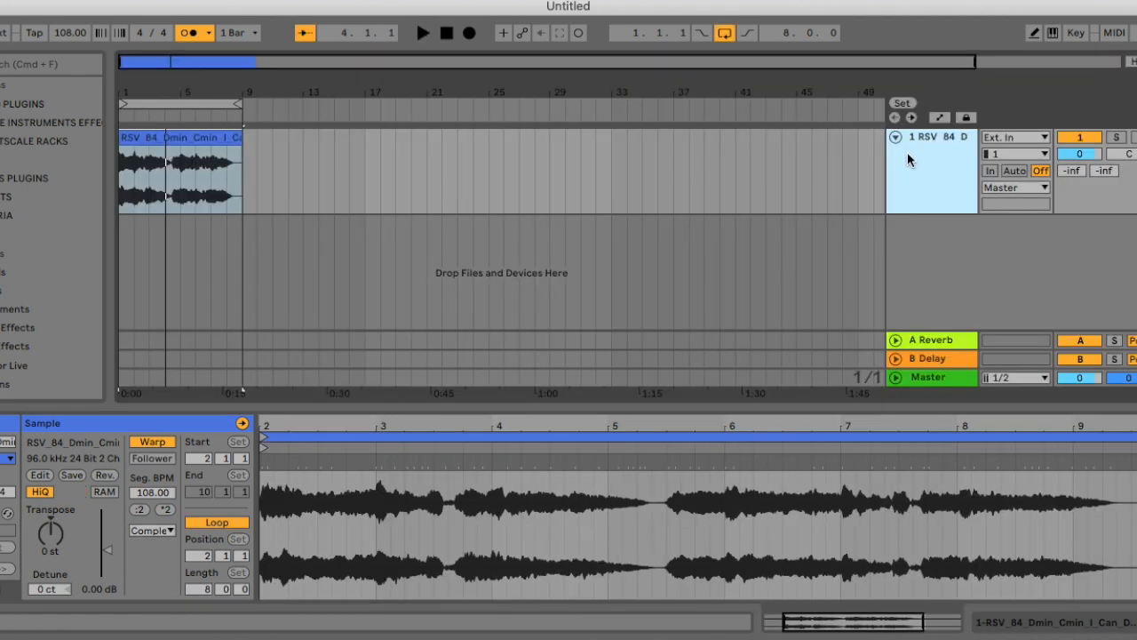
# Duplicate the group vocal track and transpose the copied clip to -12 st
pyautogui.click(345, 217)
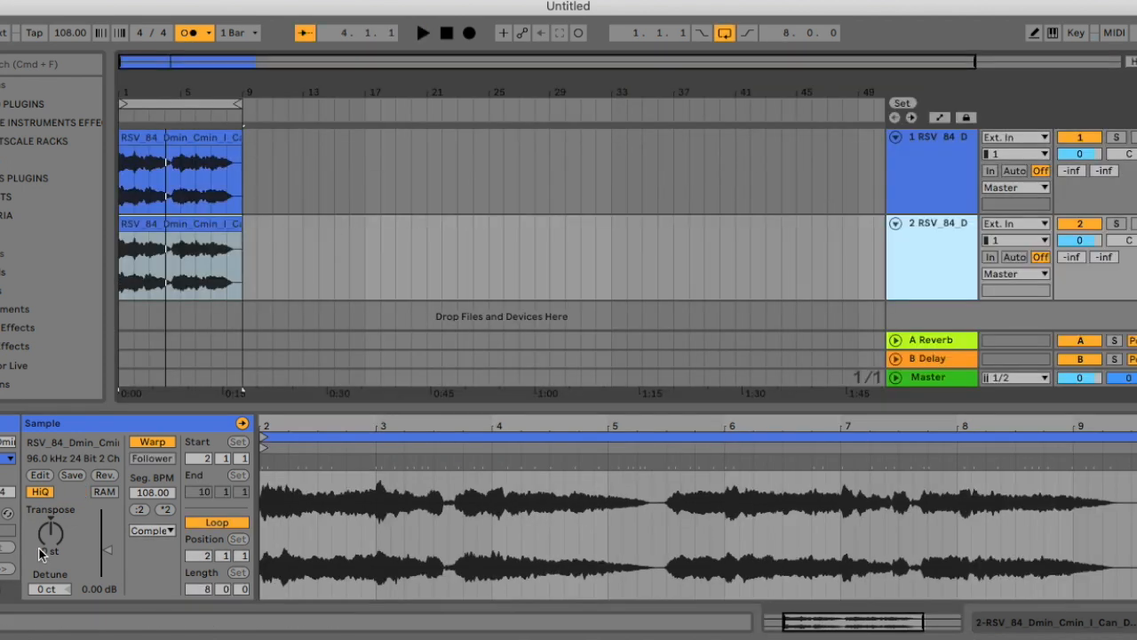
pyautogui.moveTo(47, 543); pyautogui.dragTo(47, 577)
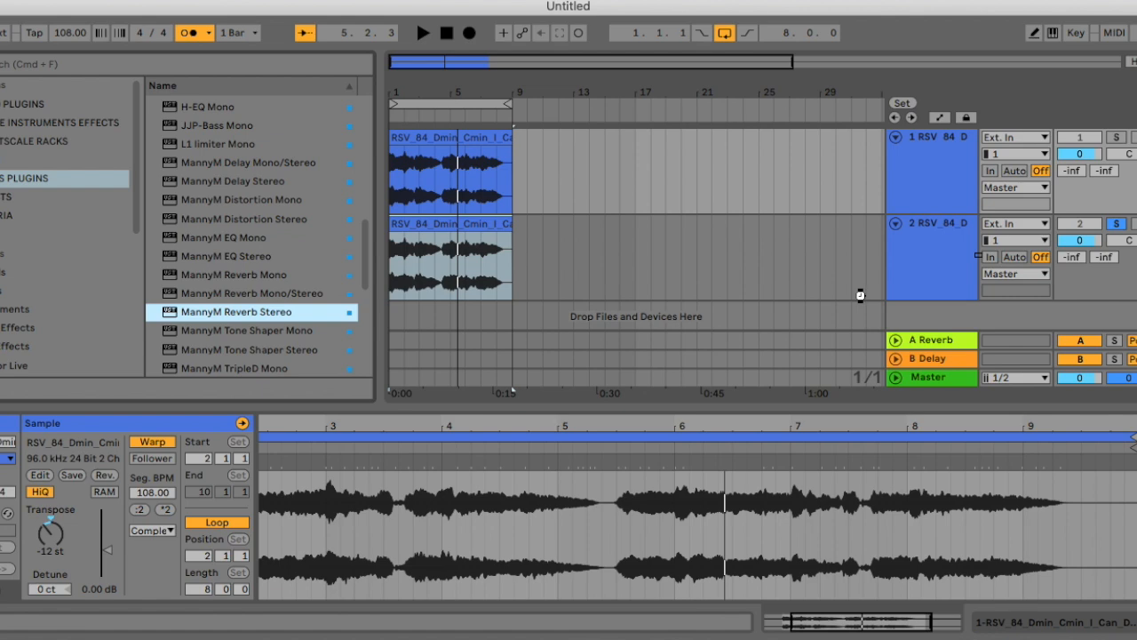
# Play the arrangement and add MannyM Reverb Stereo to the first vocal track
pyautogui.press('space')
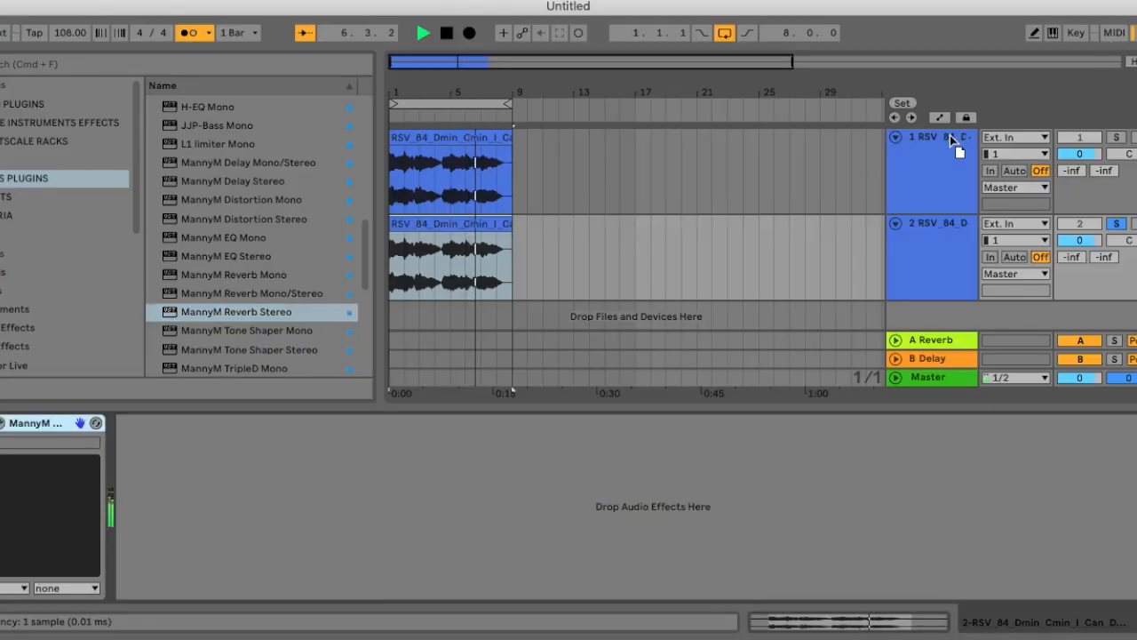
pyautogui.click(950, 135)
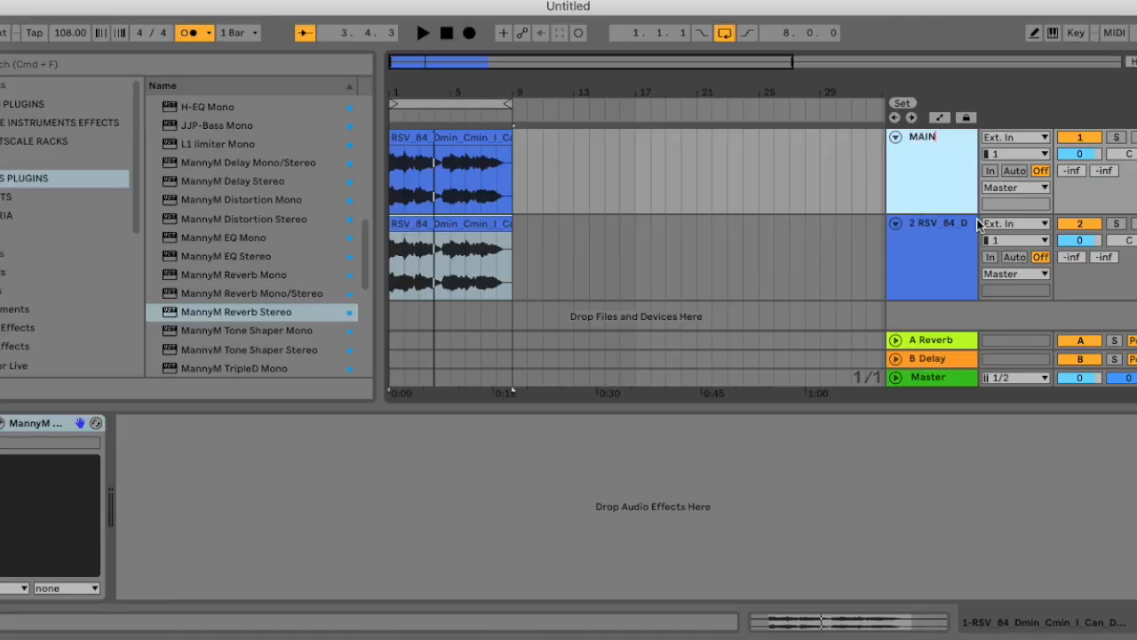
# Name the two vocal tracks MAIN VOCAL and LOWER VOCAL
pyautogui.write('L')
pyautogui.press('Tab')
pyautogui.write('L')
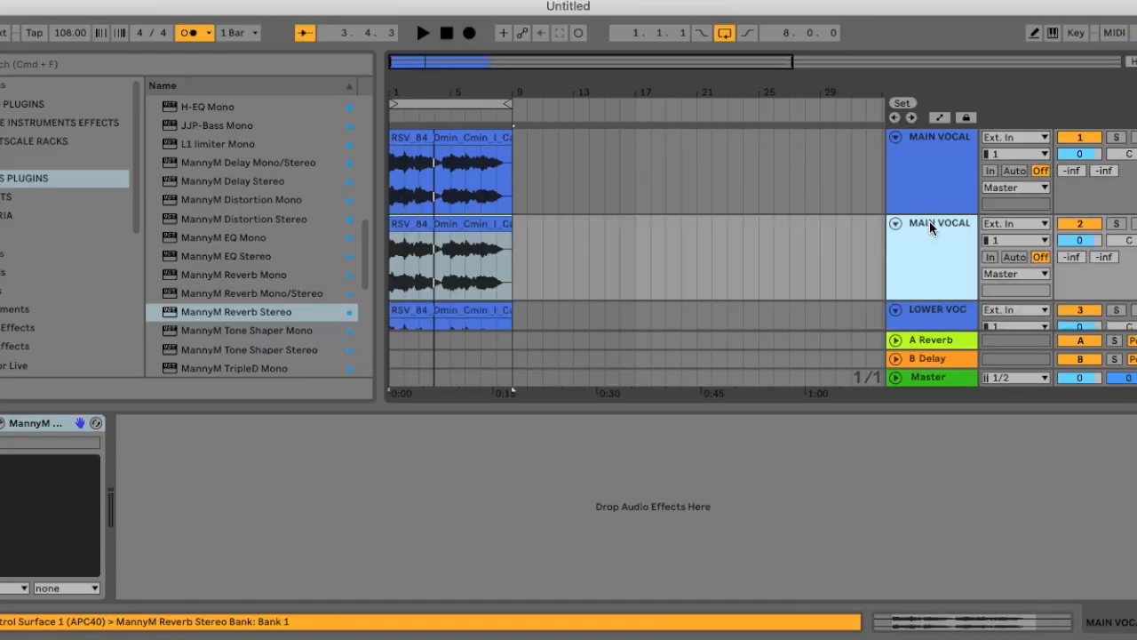
# Rename the duplicated MAIN VOCAL track to HIGHER VOCAL
pyautogui.press('super+r')
pyautogui.write('HIGHER VOCAL')
pyautogui.press('Return')
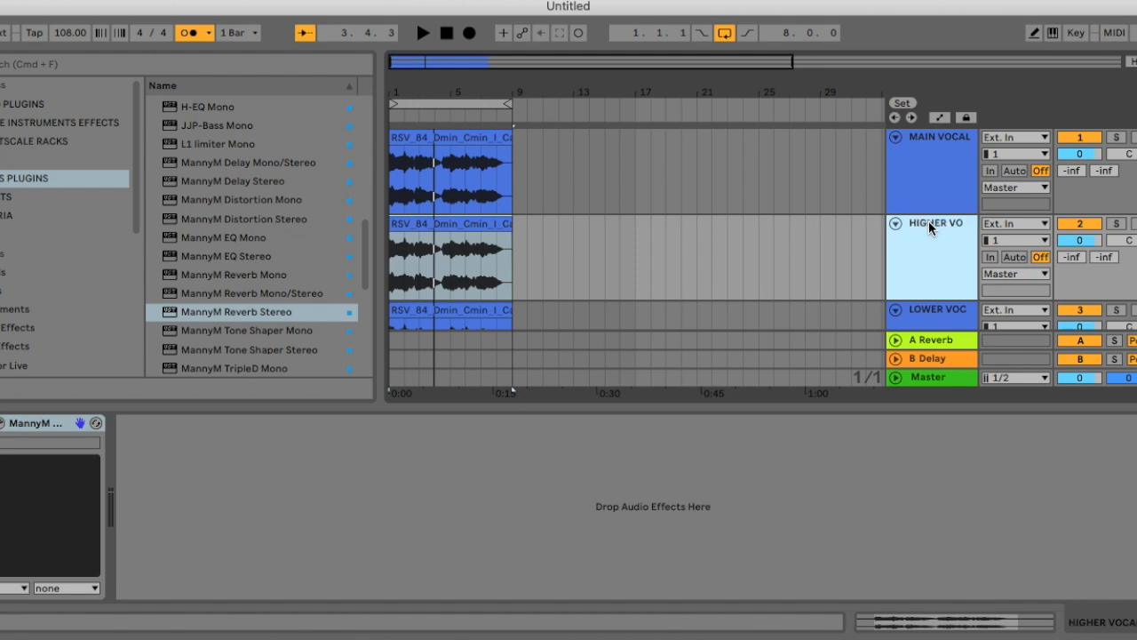
# Transpose the HIGHER VOCAL clip to 4 st and lower the track's volume during playback
pyautogui.click(437, 253)
pyautogui.doubleClick(463, 224)
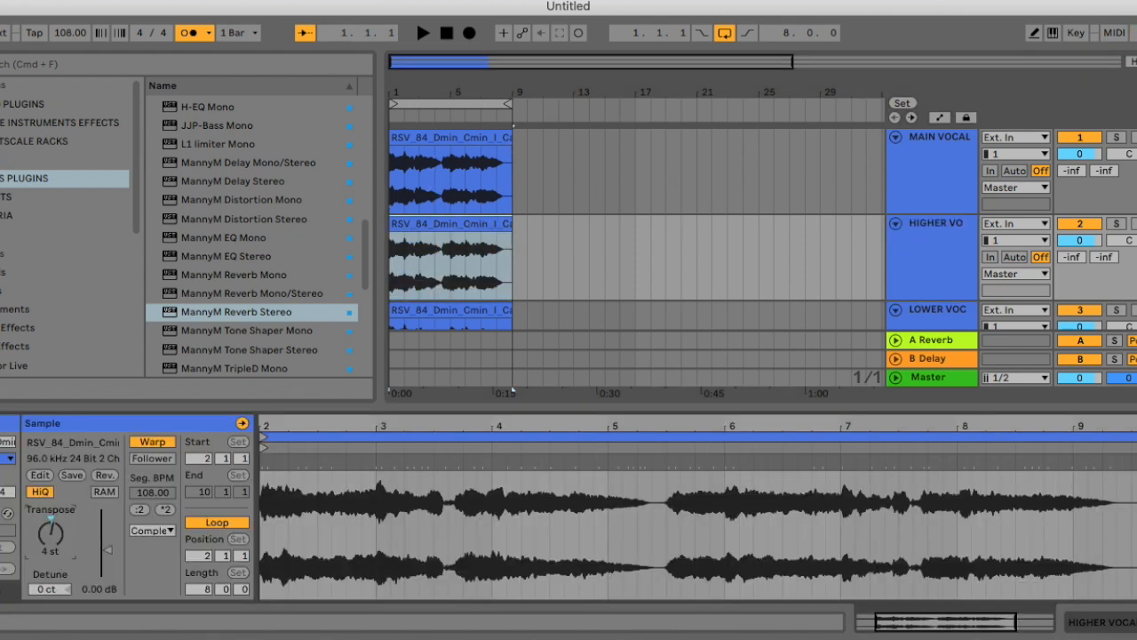
pyautogui.press('space')
pyautogui.moveTo(1079, 240); pyautogui.dragTo(1079, 248)
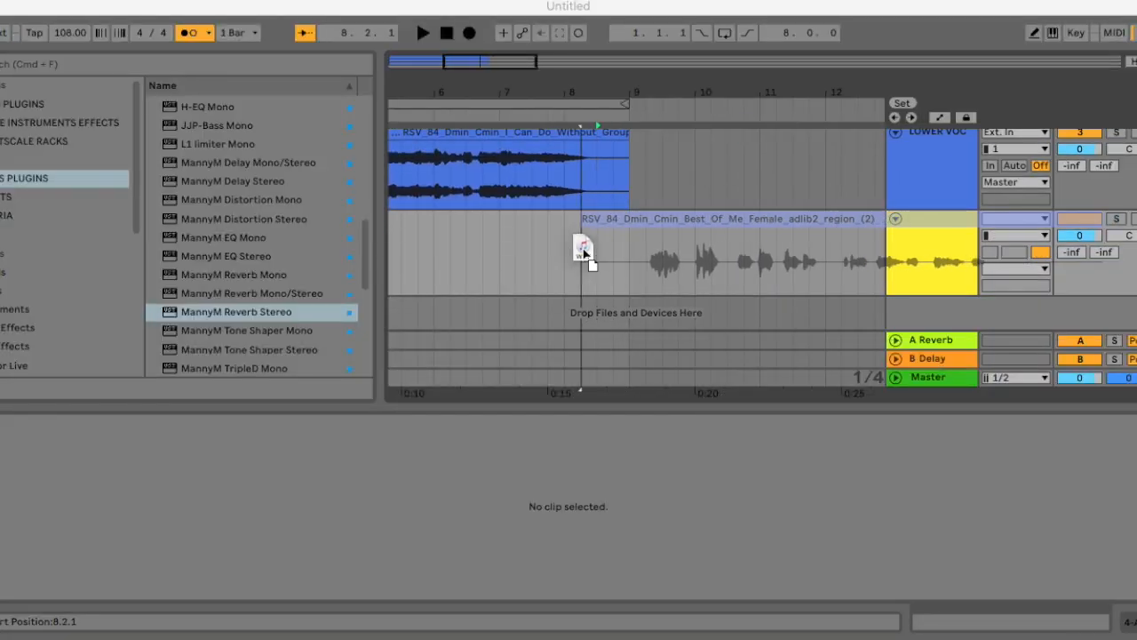
# Place the Best_Of_Me_Female_adlib2 sample on a new track at 8.2.1 and play the transition from the group vocal
pyautogui.moveTo(583, 253); pyautogui.dragTo(583, 253)
pyautogui.click(565, 243)
pyautogui.press('space')
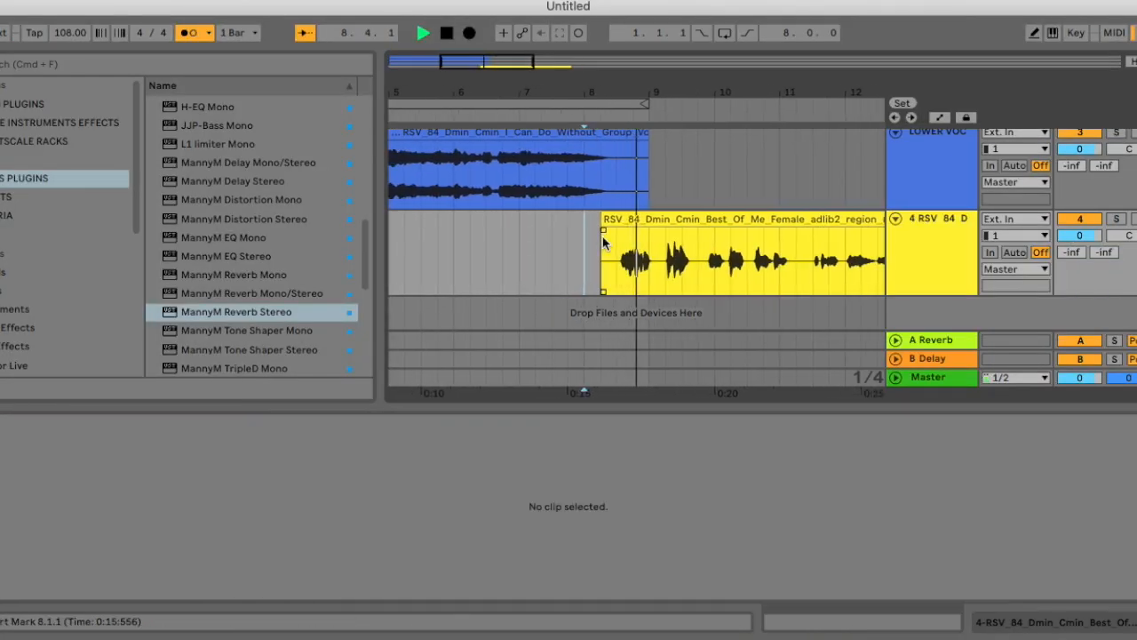
pyautogui.click(619, 223)
pyautogui.press('space')
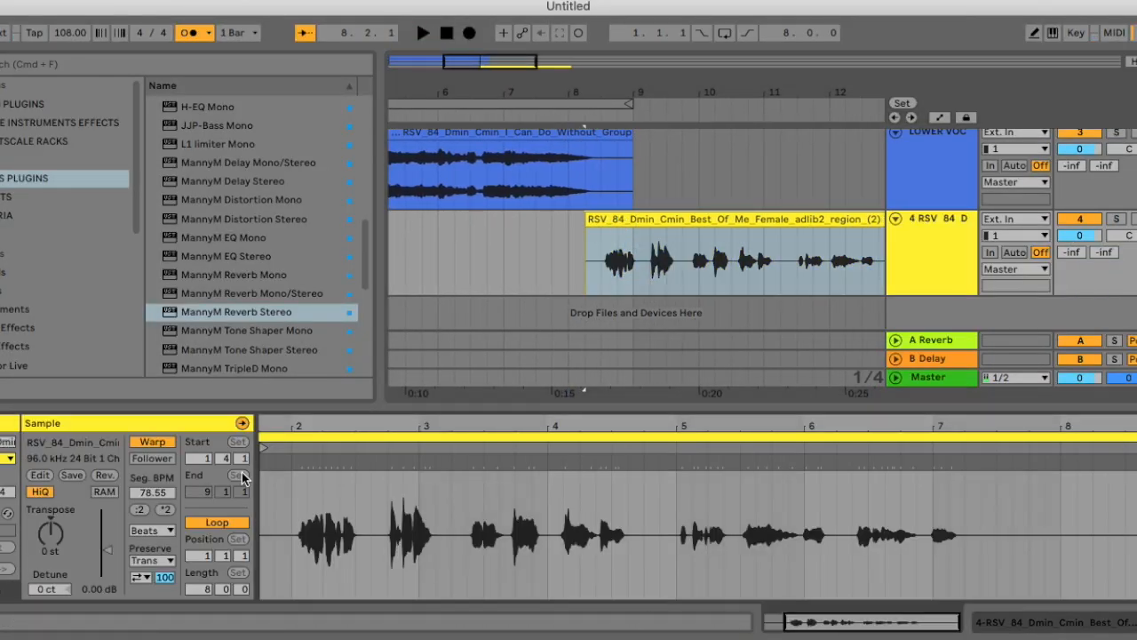
# Warp the adlib clip at 108 BPM in Complex mode with looping off and play the section before it
pyautogui.click(169, 443)
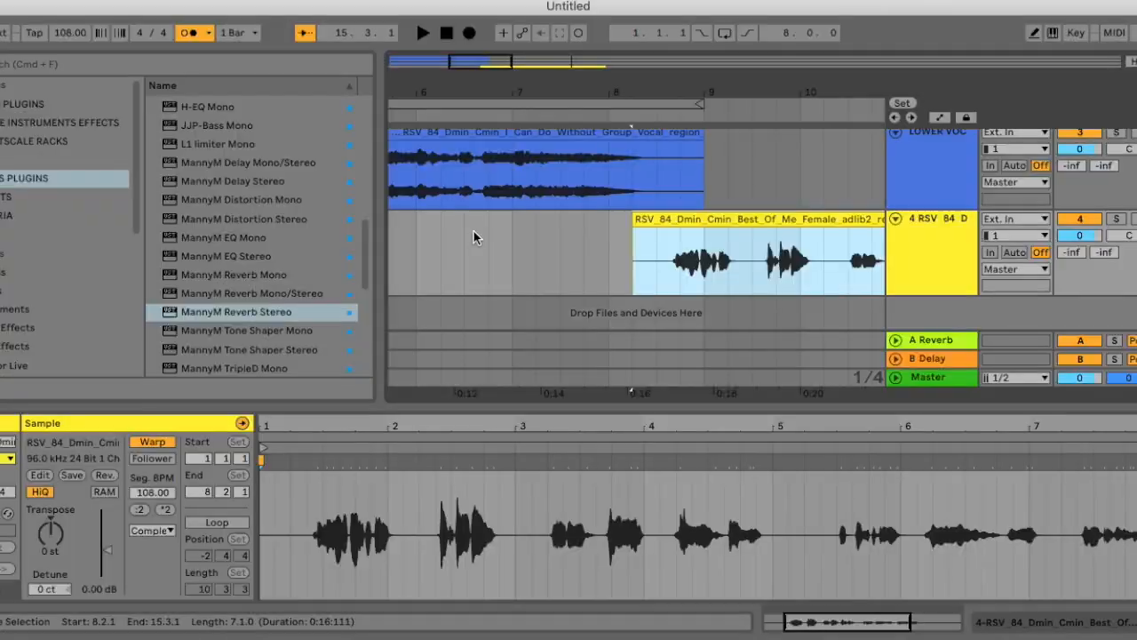
pyautogui.click(454, 252)
pyautogui.press('space')
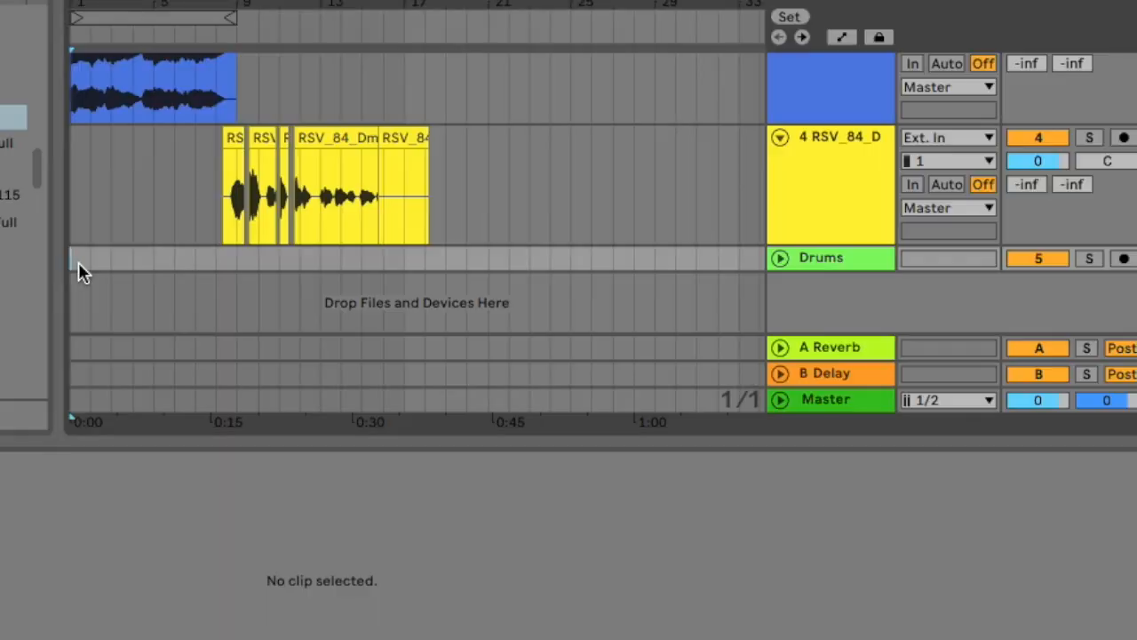
# Paste the drum loop at the start of the Drums track
pyautogui.press('super+v')
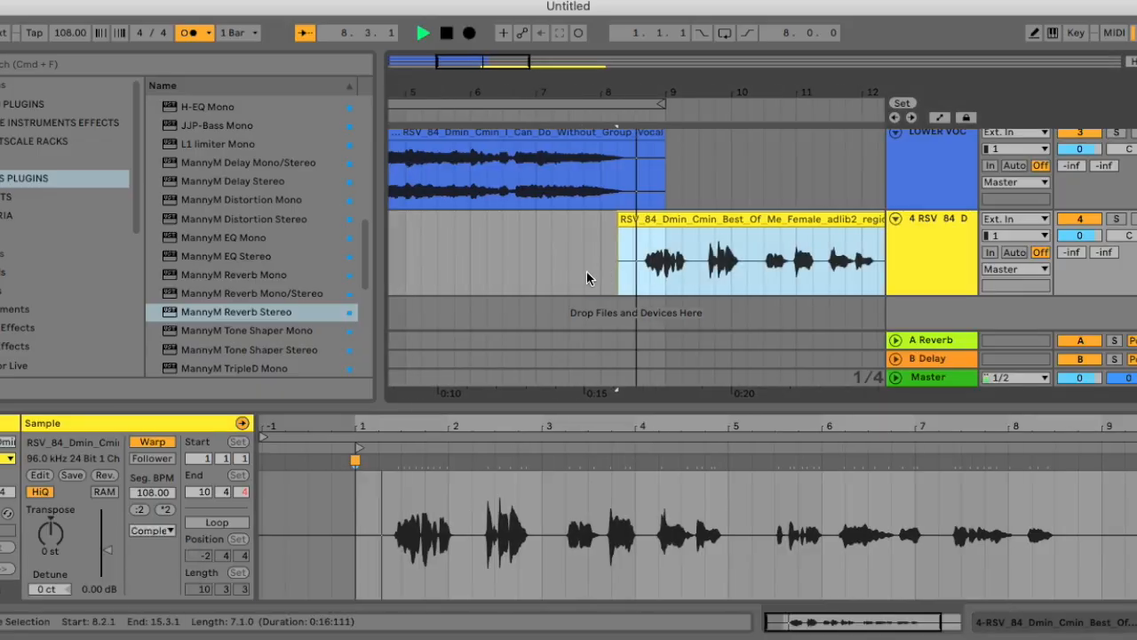
# Play the adlib's entrance after the group vocal, split the adlib clip and reposition the split pieces
pyautogui.press('space')
pyautogui.moveTo(658, 91)
pyautogui.mouseDown()
pyautogui.moveTo(653, 134)
pyautogui.moveTo(662, 111)
pyautogui.mouseUp()
pyautogui.click(465, 236)
pyautogui.press('space')
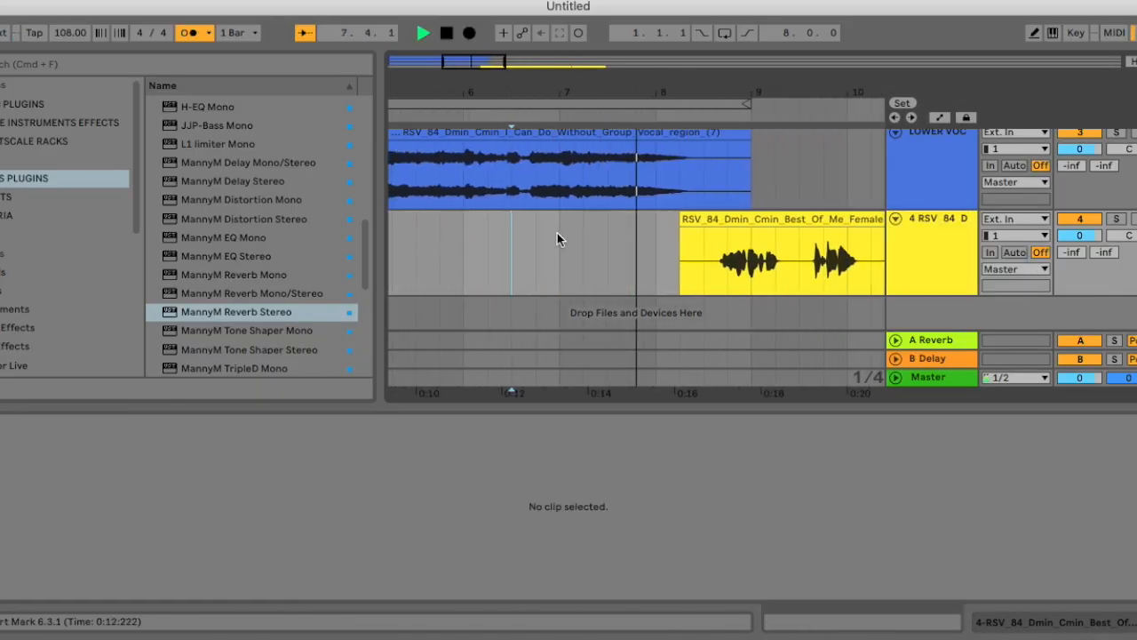
pyautogui.press('space')
pyautogui.click(583, 258)
pyautogui.press('super+e')
pyautogui.moveTo(646, 221); pyautogui.dragTo(615, 228)
pyautogui.moveTo(558, 220)
pyautogui.mouseDown()
pyautogui.moveTo(597, 220)
pyautogui.moveTo(578, 221)
pyautogui.mouseUp()
# Play the adlib from 11.1.1 over the drums and split it again before the next phrase
pyautogui.click(417, 258)
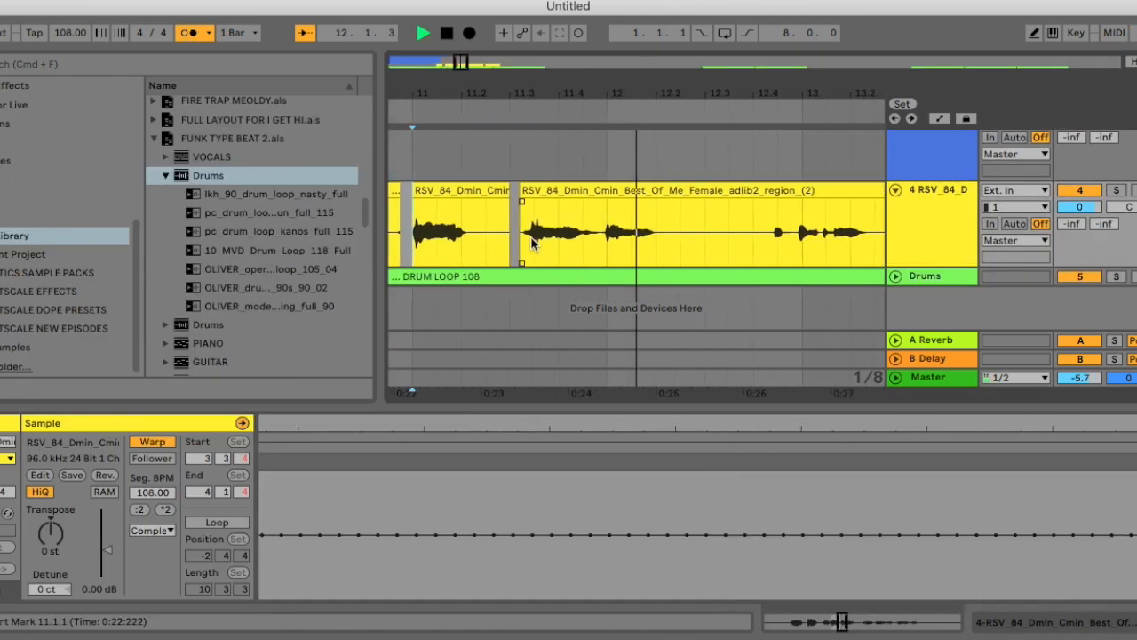
pyautogui.press('space')
pyautogui.click(495, 249)
pyautogui.press('super+e')
pyautogui.moveTo(525, 101); pyautogui.dragTo(495, 84)
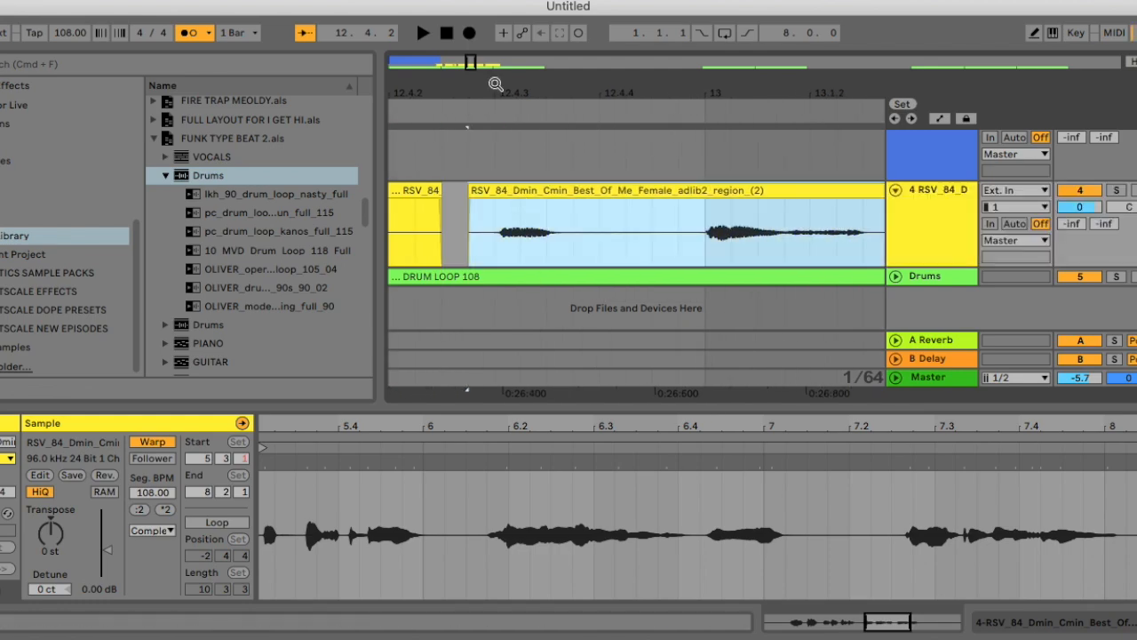
# Play the adlib from around bar 12.4 and isolate a short phrase near its end
pyautogui.click(467, 253)
pyautogui.press('space')
pyautogui.click(610, 235)
pyautogui.moveTo(610, 235); pyautogui.dragTo(497, 239)
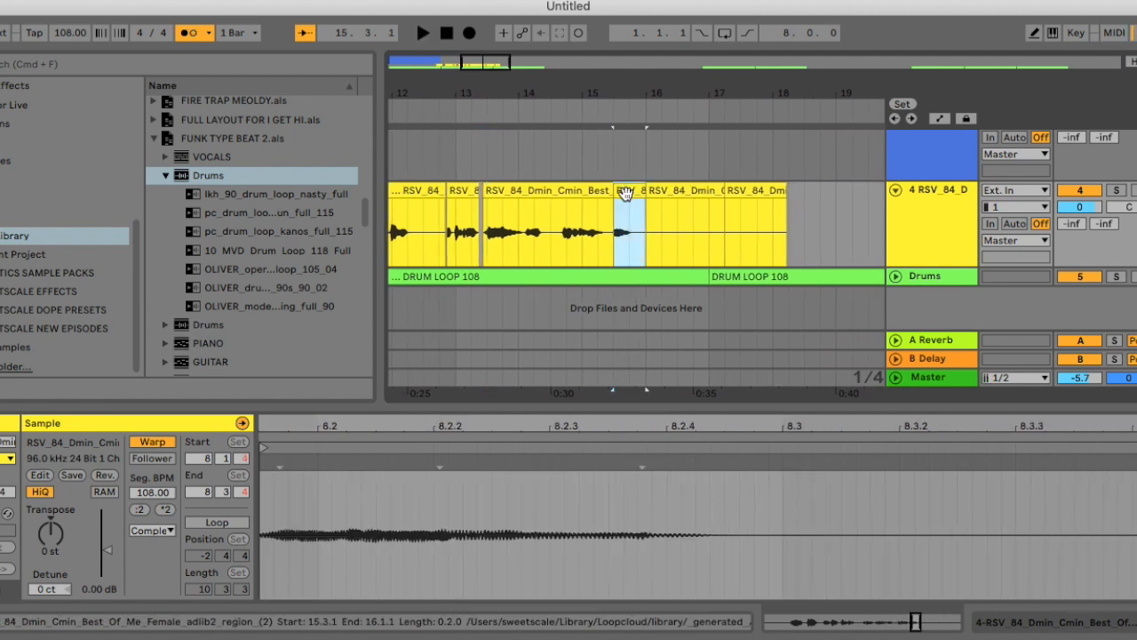
# Play the adlib from 15.3.1 and move a copy of its short closing phrase to 15.4.3
pyautogui.click(613, 248)
pyautogui.press('space')
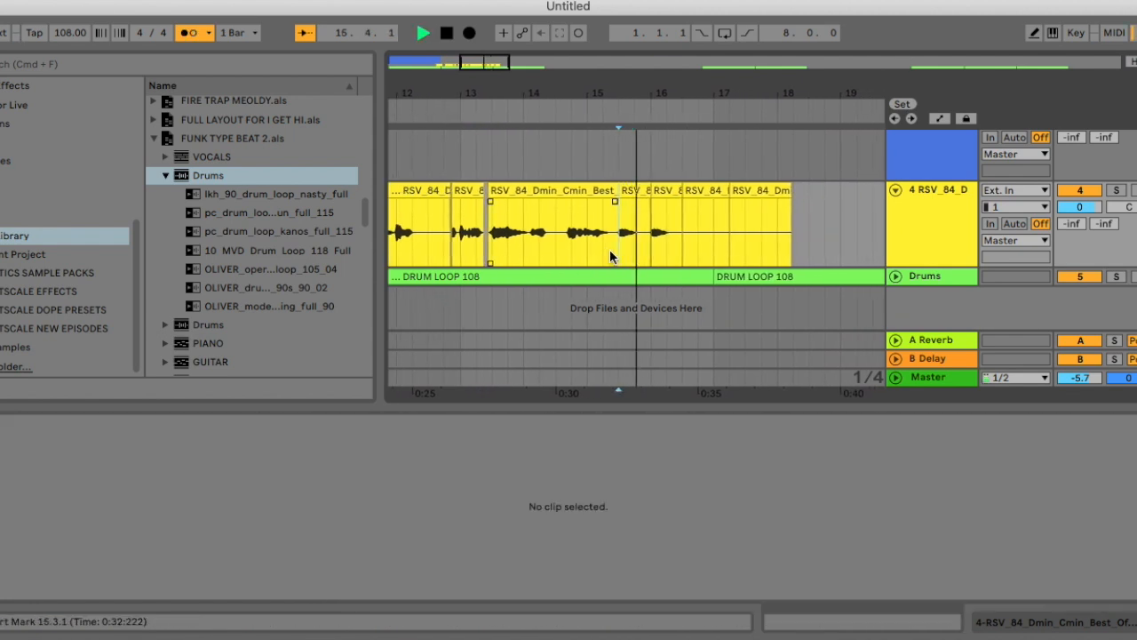
pyautogui.moveTo(625, 192); pyautogui.dragTo(658, 198)
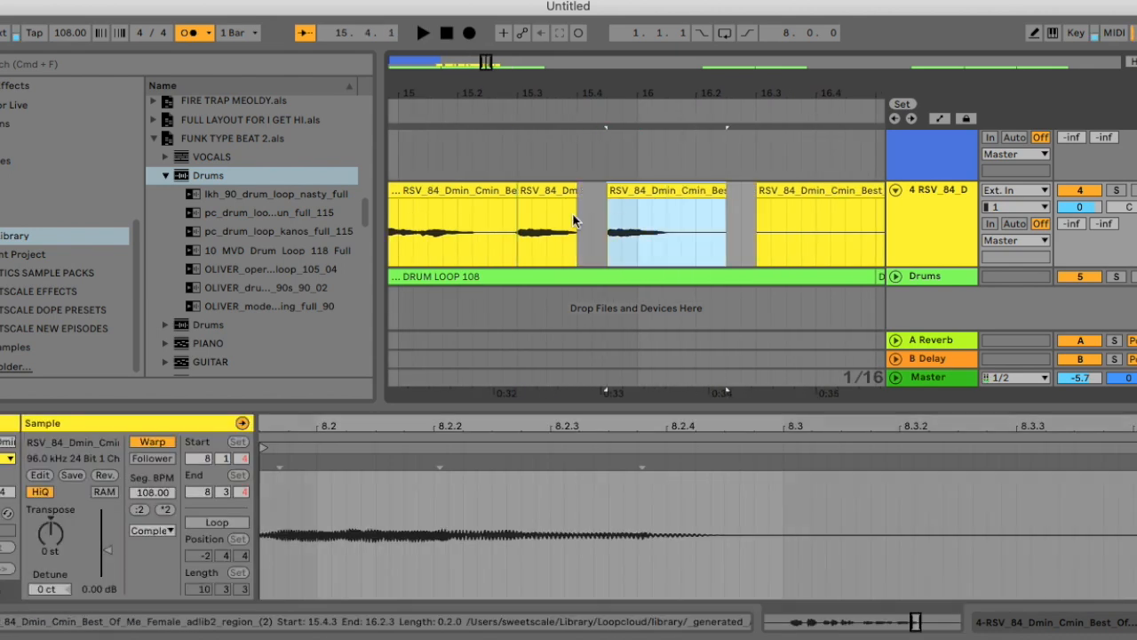
# Play from 15.3.1 and arrange the closing adlib phrase as three trimmed repeats separated by gaps
pyautogui.click(521, 244)
pyautogui.press('space')
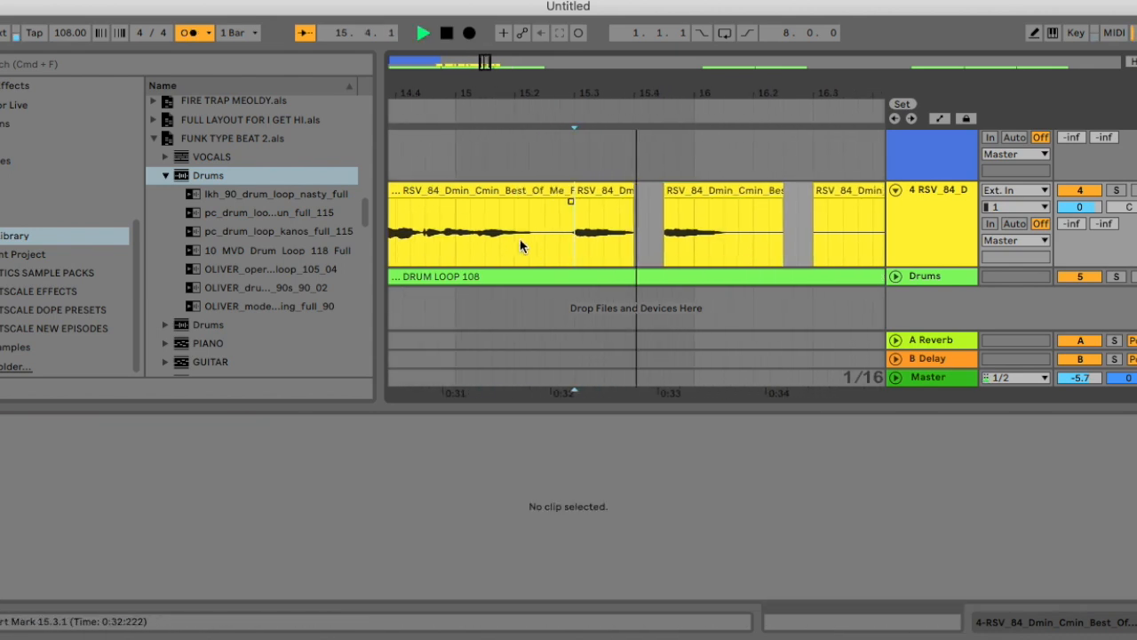
pyautogui.press('space')
pyautogui.click(659, 189)
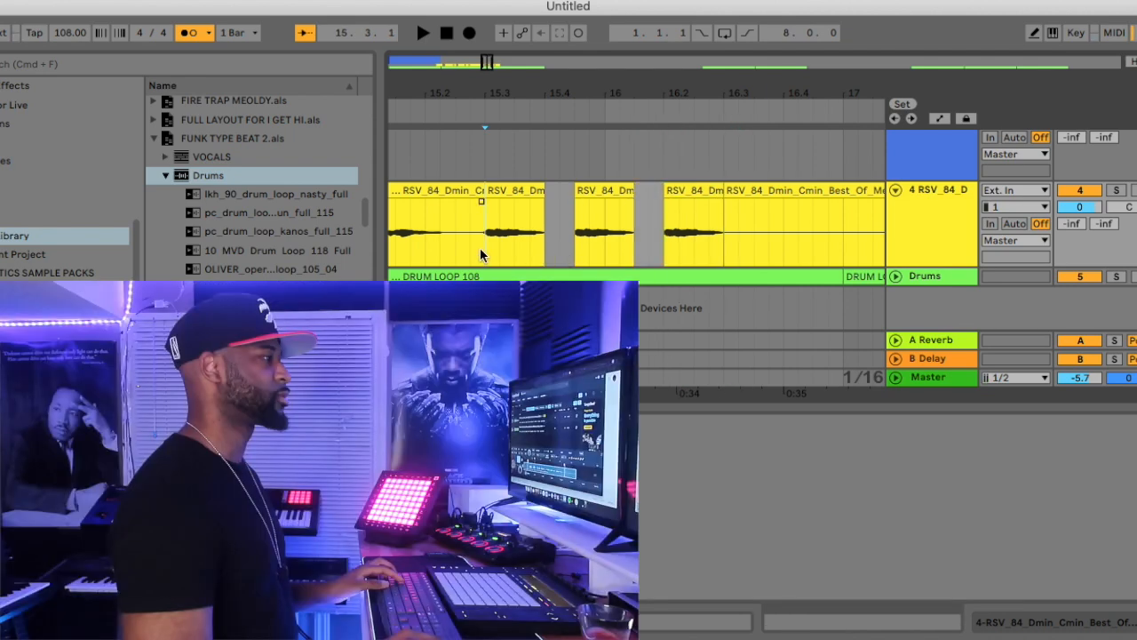
pyautogui.press('space')
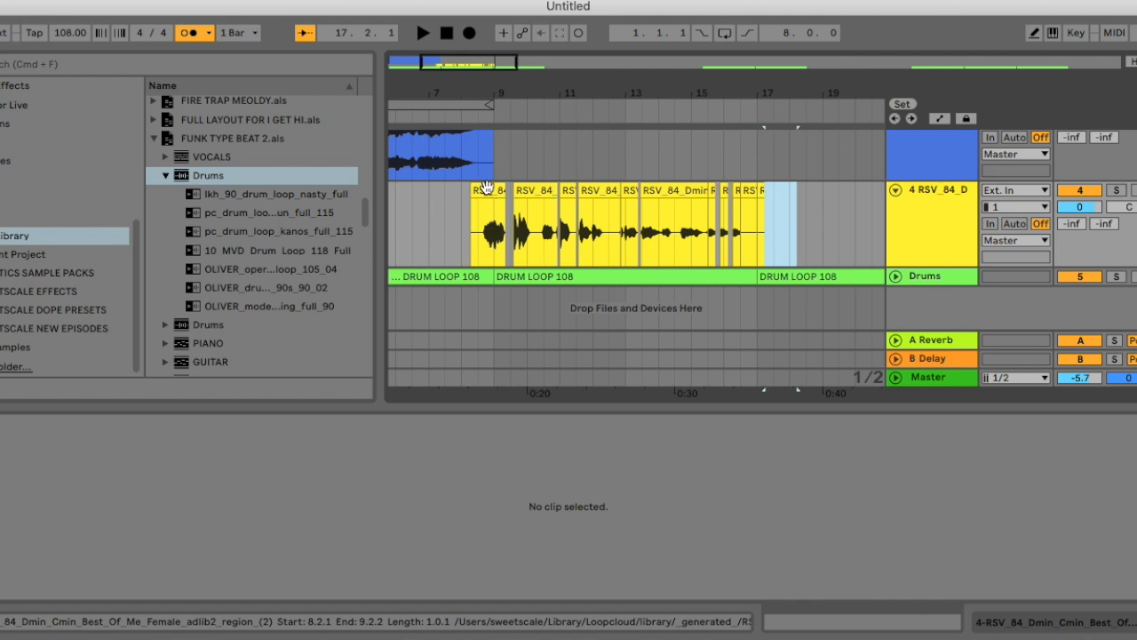
# Consolidate all the split adlib pieces from 8.2.1 onward into one clip and play it over the drum loop
pyautogui.click(488, 222)
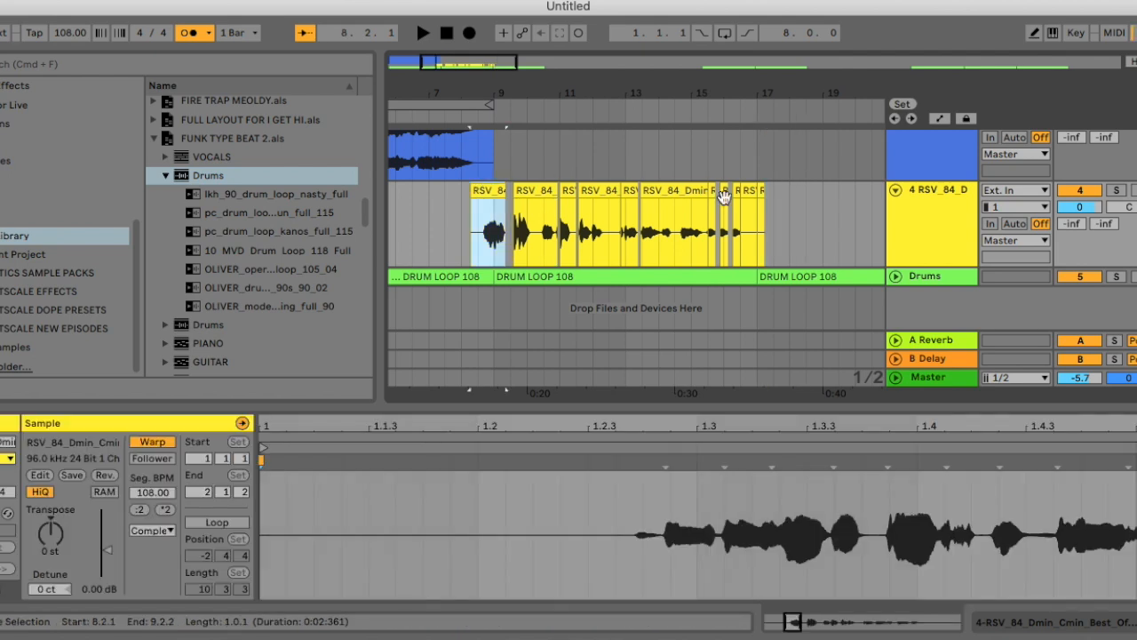
pyautogui.keyDown('shift'); pyautogui.click(744, 195); pyautogui.keyUp('shift')
pyautogui.press('super+j')
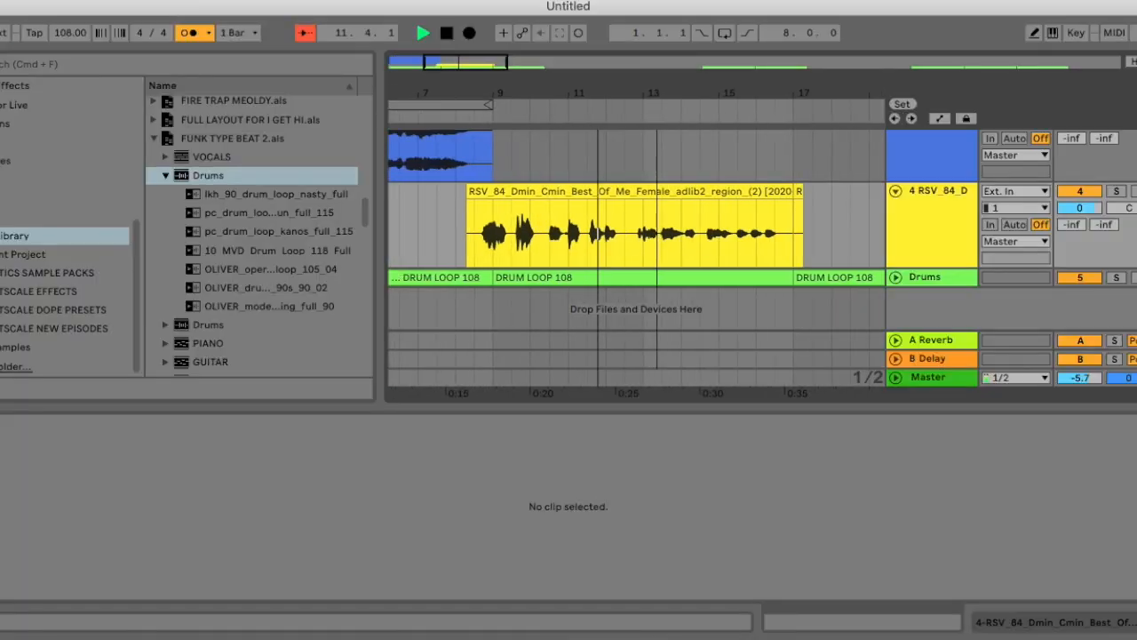
pyautogui.moveTo(657, 93); pyautogui.dragTo(664, 122)
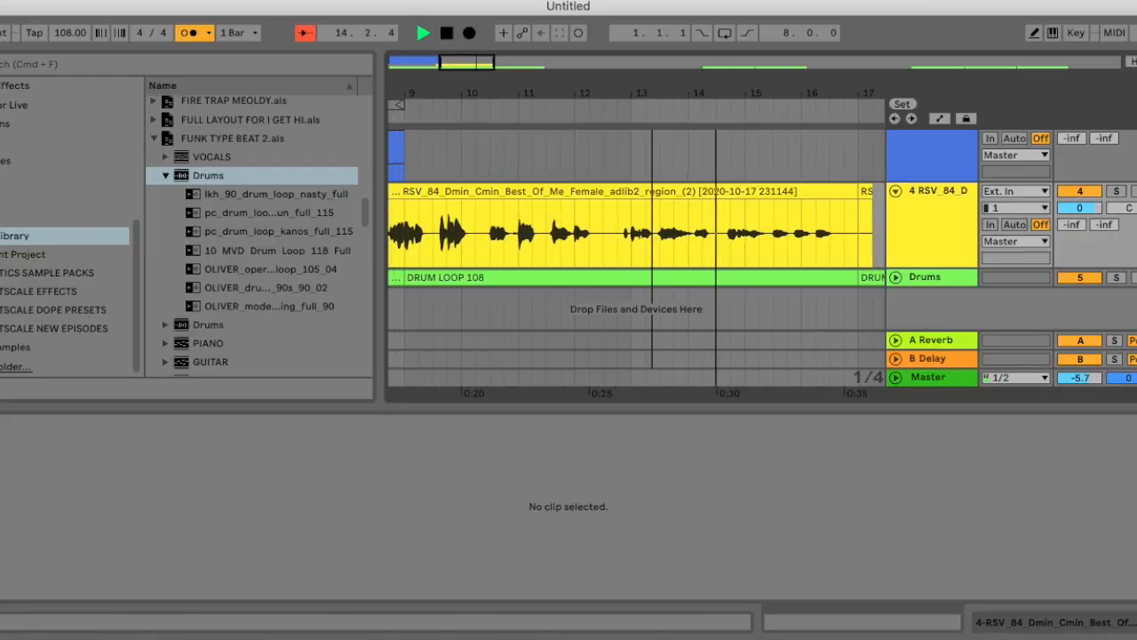
pyautogui.press('+')
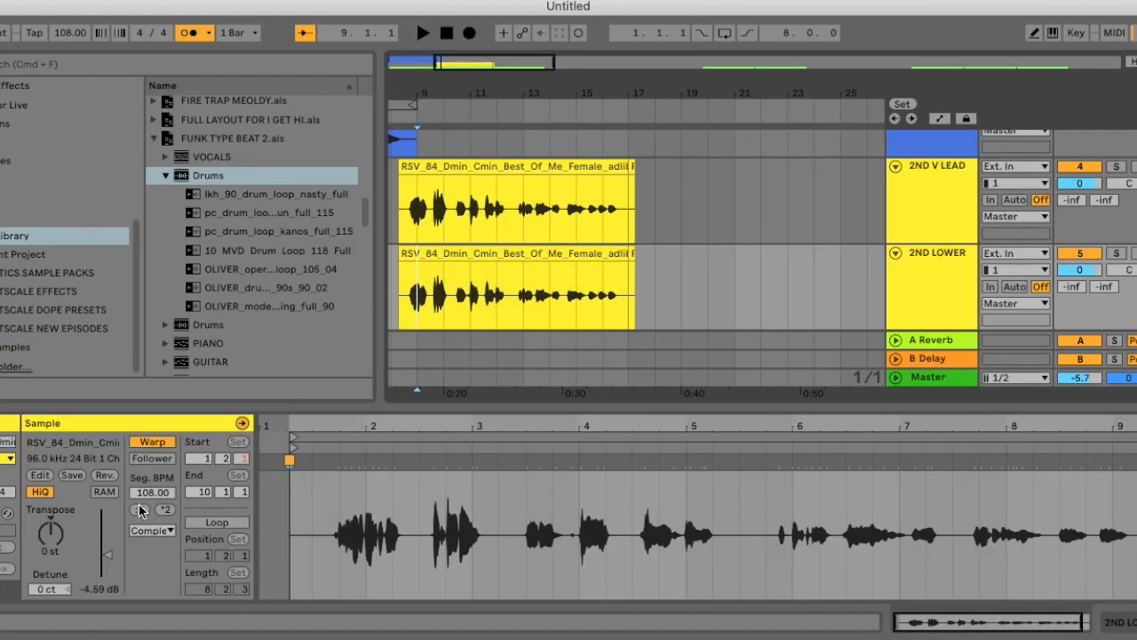
# Transpose the 2ND LOWER clip down and reduce the MannyM Reverb time on the 2ND V LEAD track
pyautogui.moveTo(44, 540); pyautogui.dragTo(44, 560)
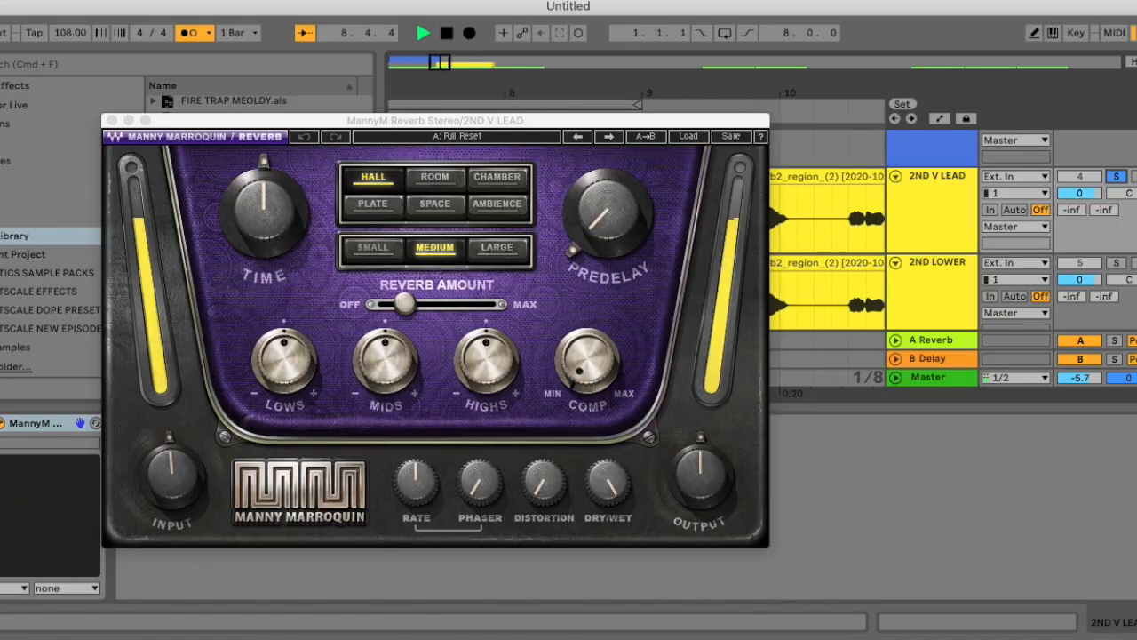
pyautogui.moveTo(264, 209); pyautogui.dragTo(263, 226)
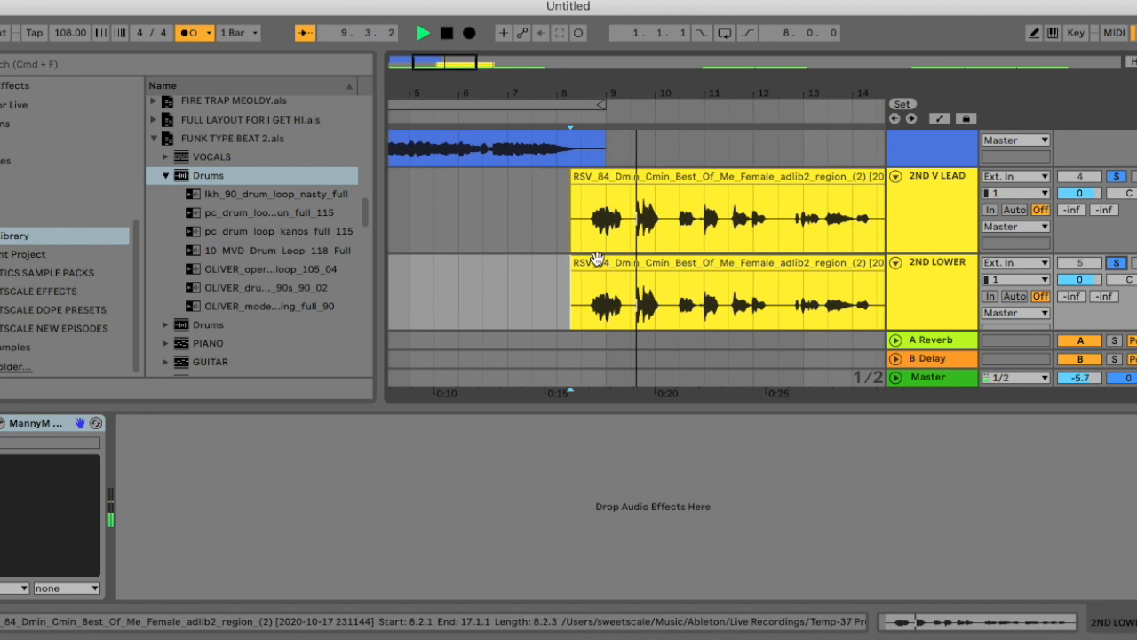
# Delete a selected section from the second vocal clips and play the edited passage
pyautogui.hscroll(5, 554, 278)
pyautogui.press('super+f')
pyautogui.click(620, 298)
pyautogui.moveTo(619, 298); pyautogui.dragTo(703, 264)
pyautogui.press('Delete')
pyautogui.click(535, 309)
pyautogui.press('space')
pyautogui.press('space')
# Play the surrounding passage, split the second vocal clip and shift the split piece further along the timeline
pyautogui.click(805, 276)
pyautogui.click(514, 300)
pyautogui.press('space')
pyautogui.press('space')
pyautogui.click(691, 282)
pyautogui.press('super+e')
pyautogui.moveTo(693, 266); pyautogui.dragTo(743, 265)
# Move another piece of the second vocal further along the timeline
pyautogui.click(764, 282)
pyautogui.scroll(-3, 764, 282)
pyautogui.moveTo(749, 95); pyautogui.dragTo(751, 142)
pyautogui.moveTo(765, 198); pyautogui.dragTo(829, 198)
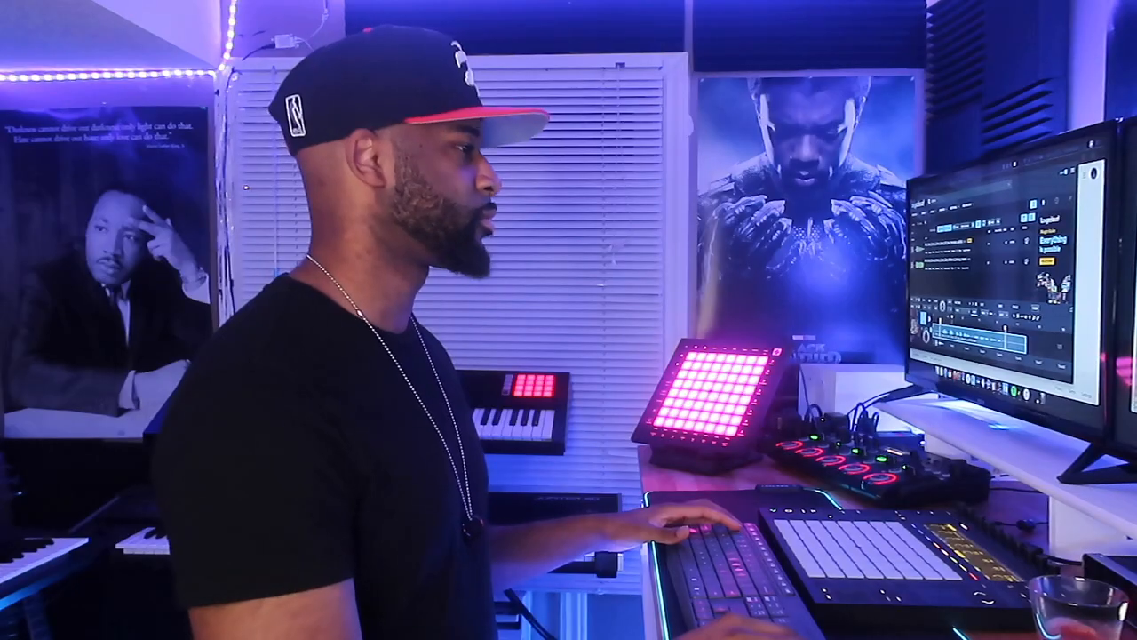
# Group the selected vocal tracks and name the group VOCALS
pyautogui.scroll(-2, 1087, 278)
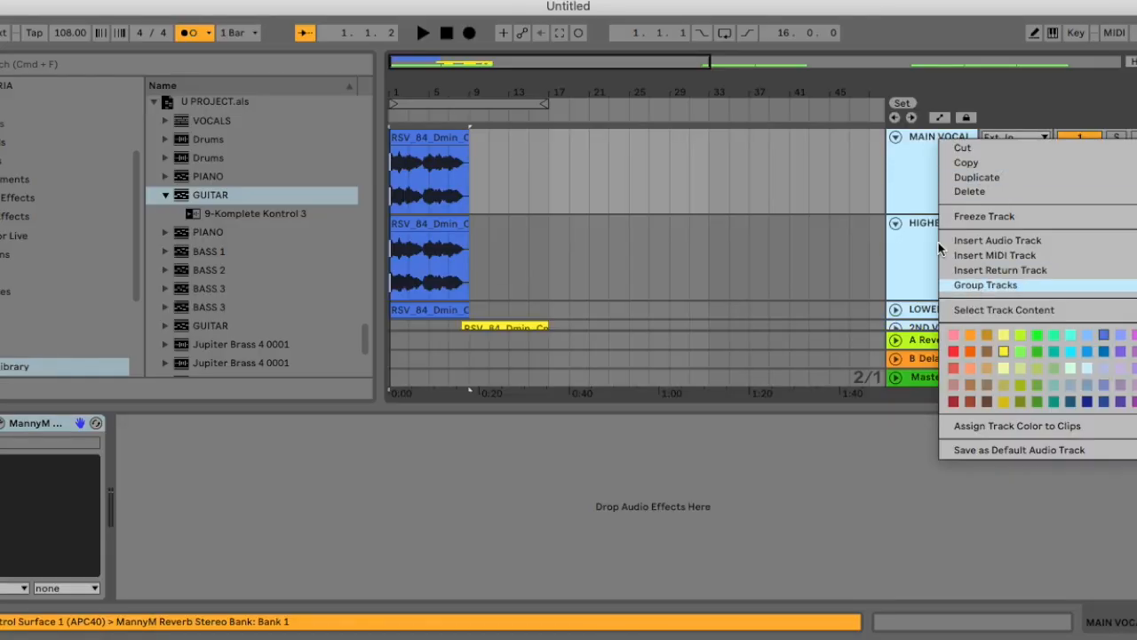
pyautogui.click(964, 284)
pyautogui.rightClick(904, 142)
pyautogui.click(958, 236)
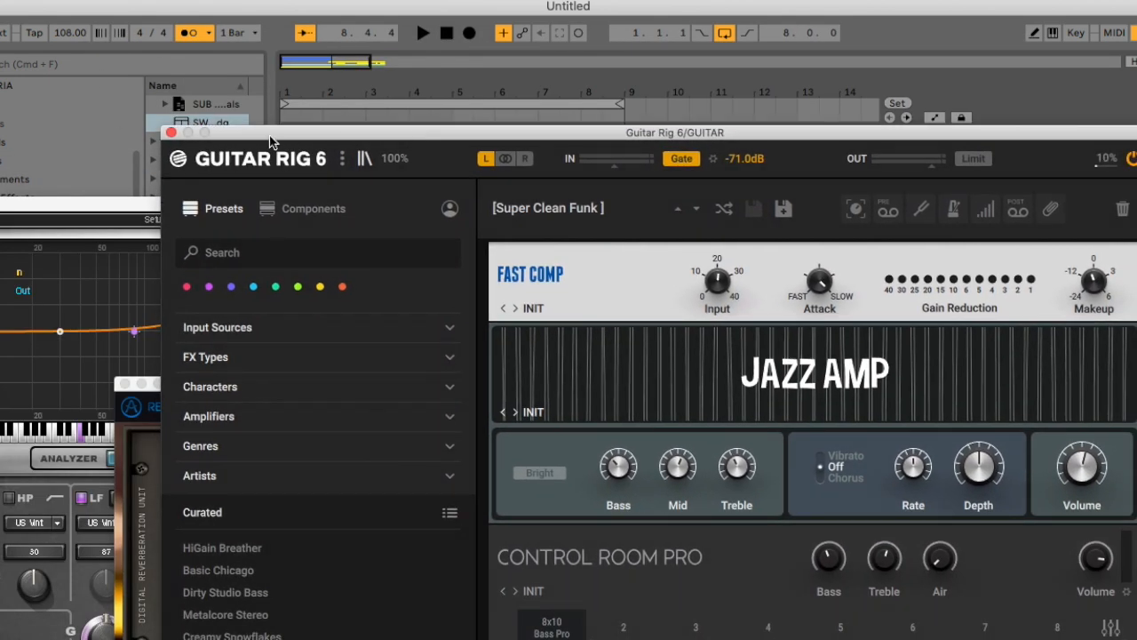
# Review the GUITAR track's Guitar Rig 6, H-EQ Mono and Rev INTENSITY windows, closing each one
pyautogui.click(171, 133)
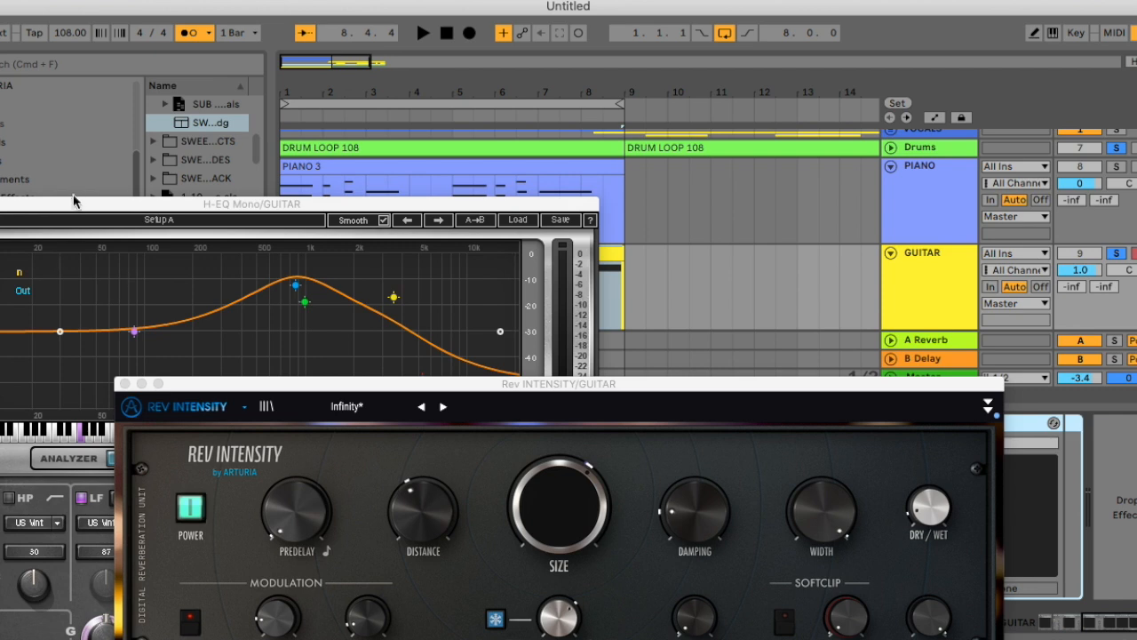
pyautogui.moveTo(65, 209); pyautogui.dragTo(388, 90)
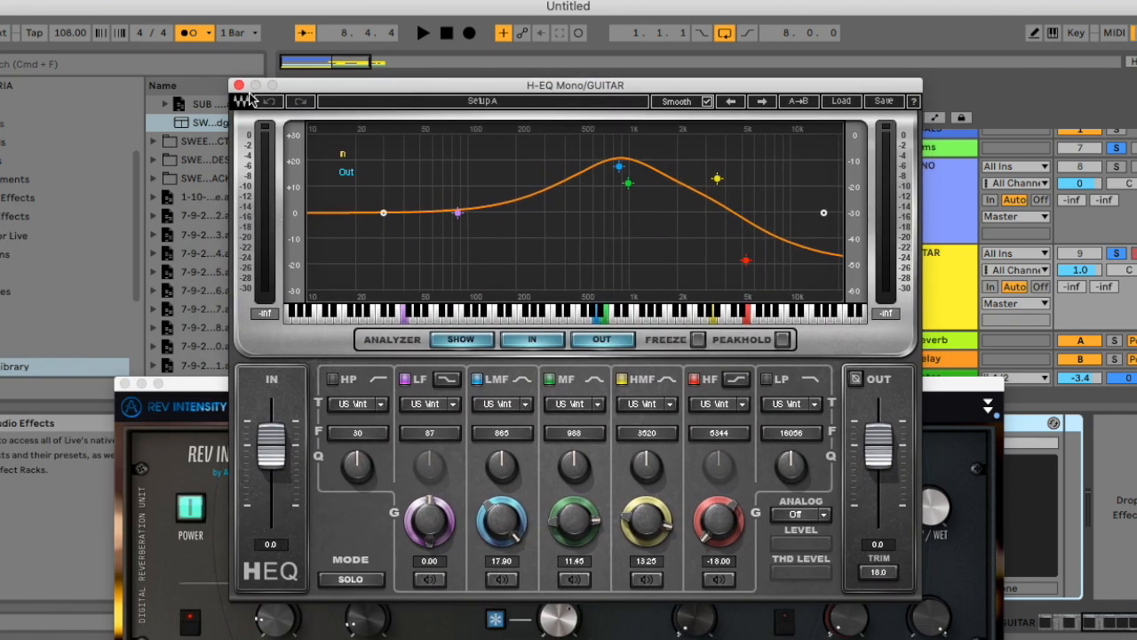
pyautogui.click(238, 86)
pyautogui.moveTo(196, 382); pyautogui.dragTo(259, 86)
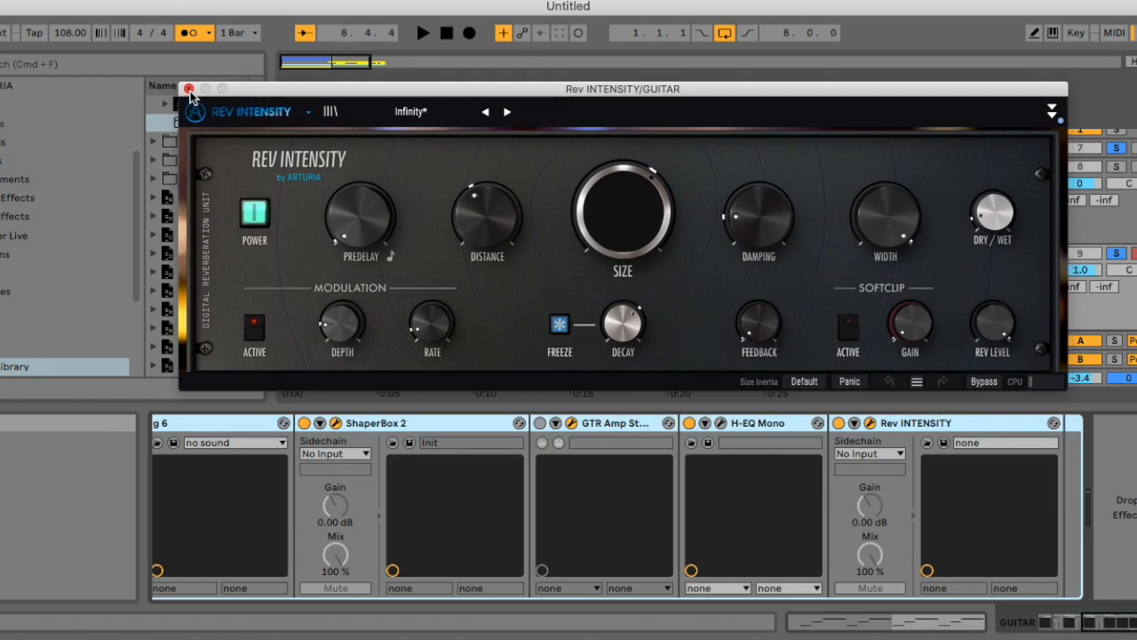
pyautogui.click(188, 90)
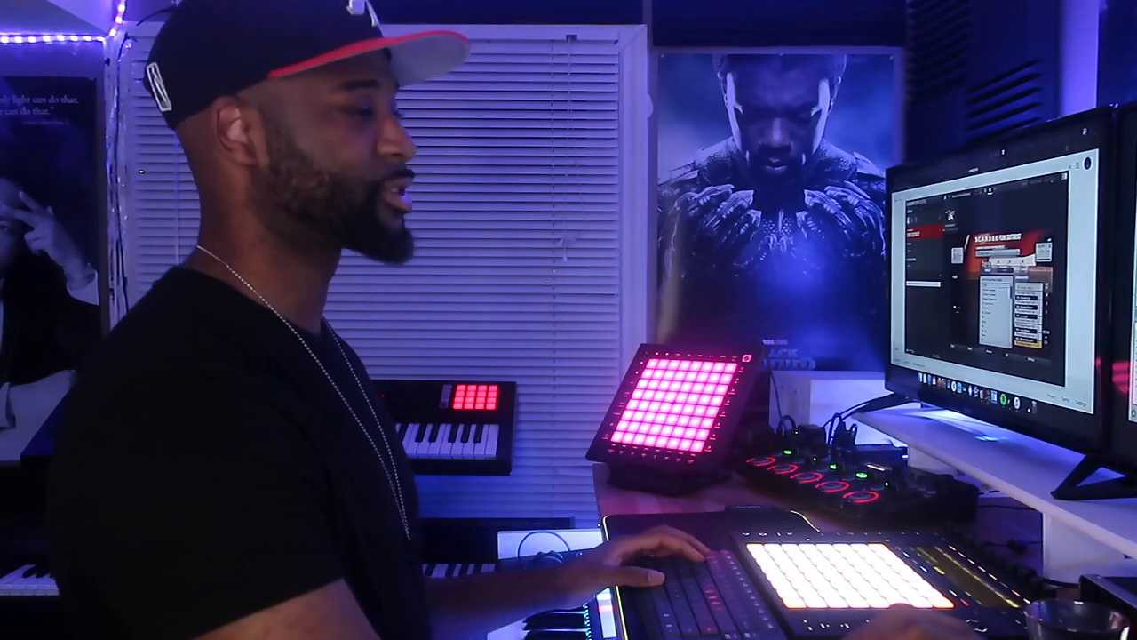